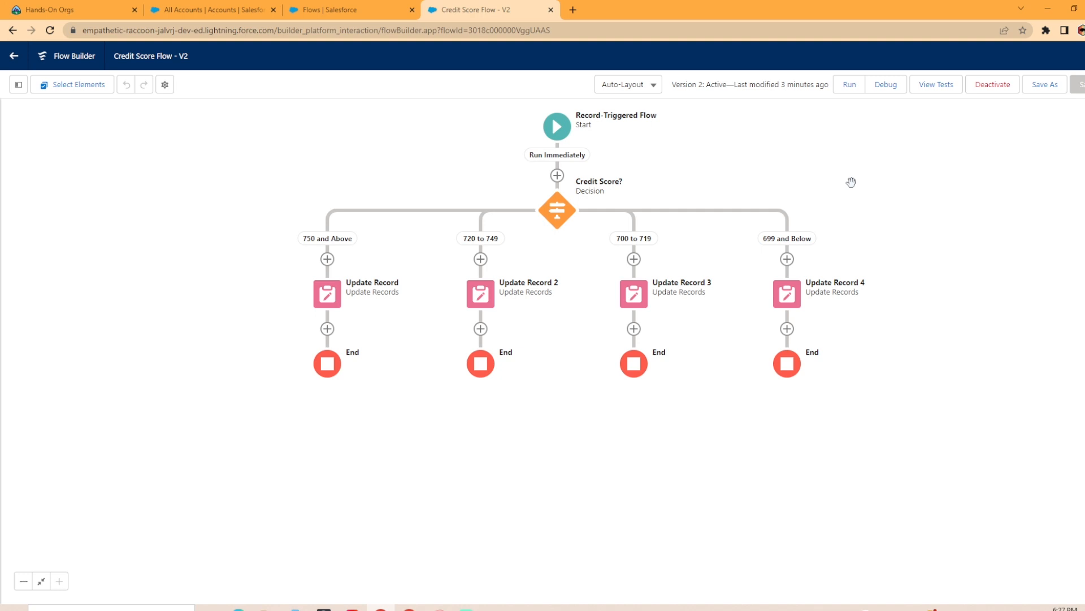
Open the Burlington Textiles Corp of America account and examine its Credit Score and Credit Score Range fields
left_click(238, 10)
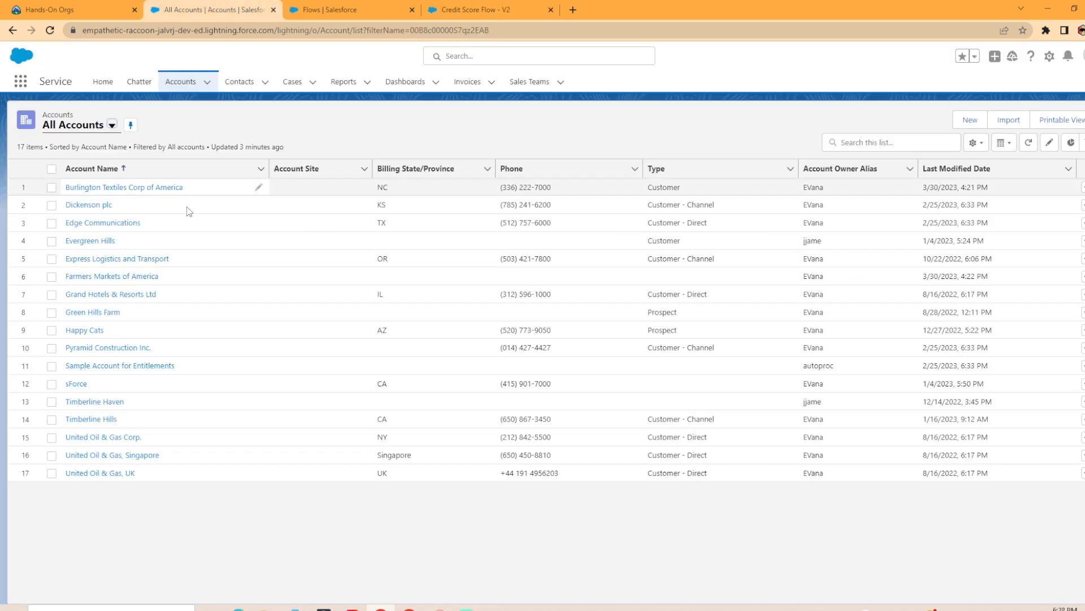
left_click(154, 187)
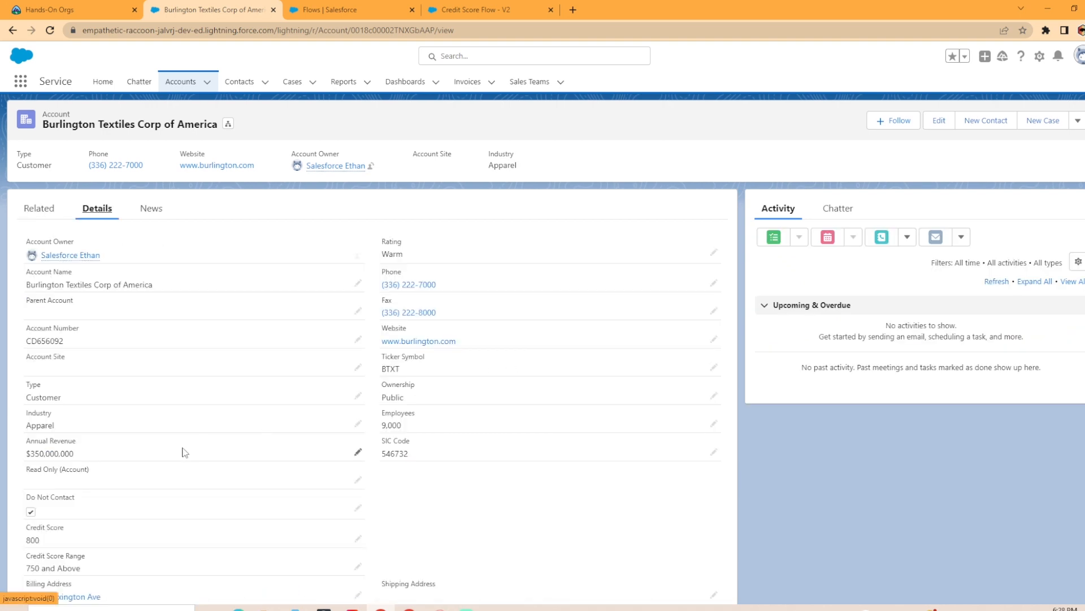
scroll(182, 448, "down", 2)
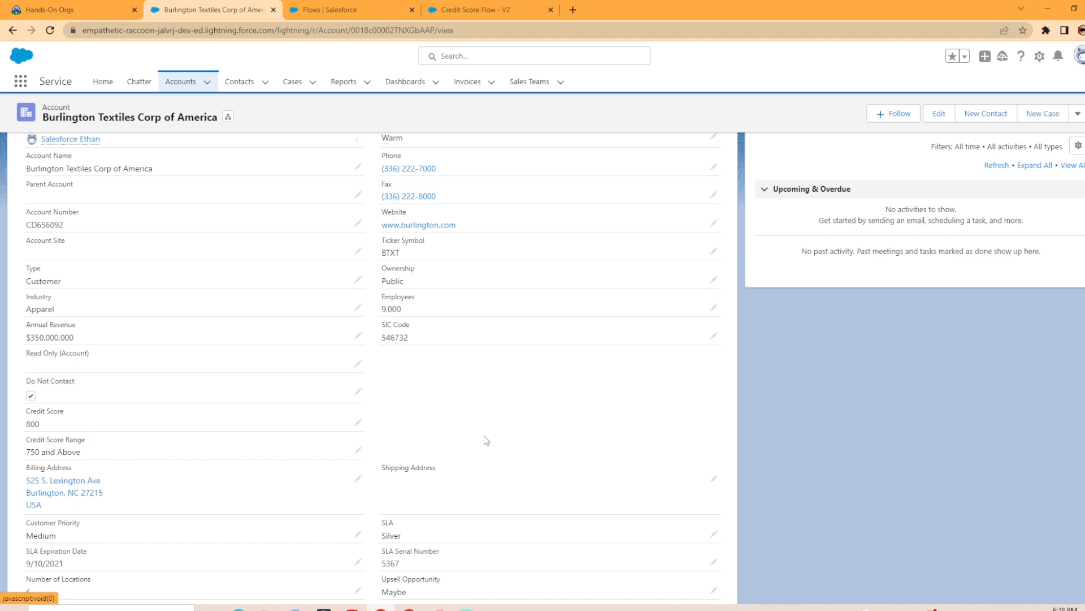
Review the start configuration of the Credit Score Flow, including its object, trigger, entry conditions and optimization, without changing it
left_click(484, 9)
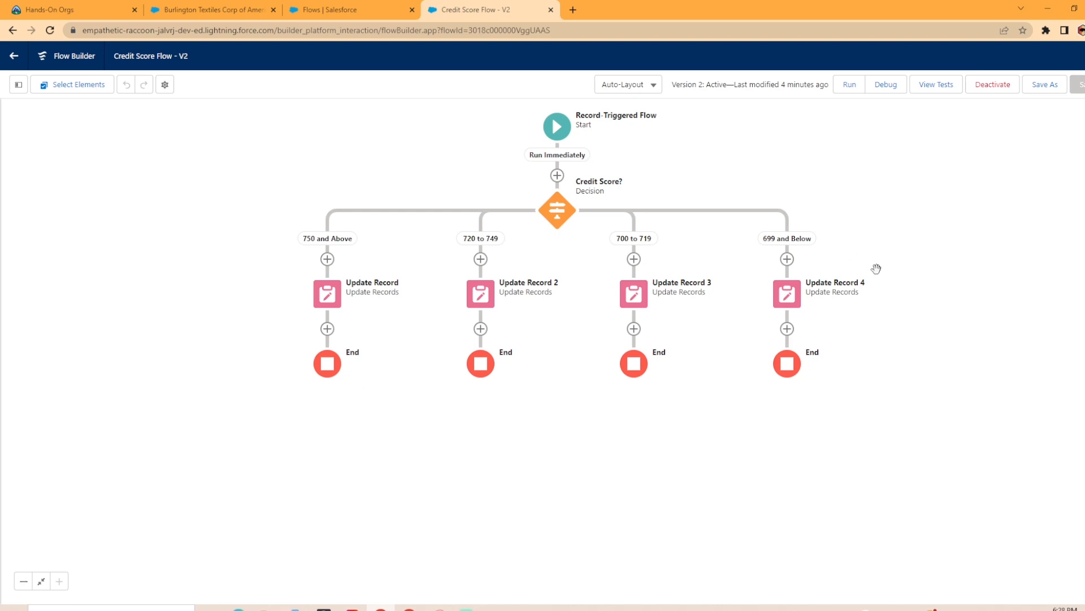
left_click(557, 126)
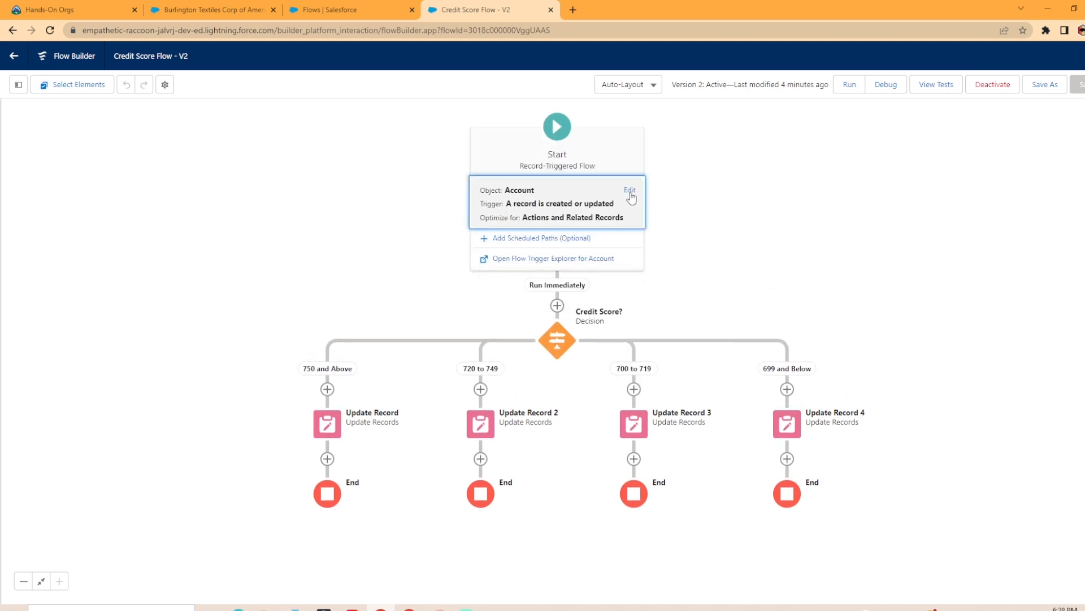
left_click(628, 193)
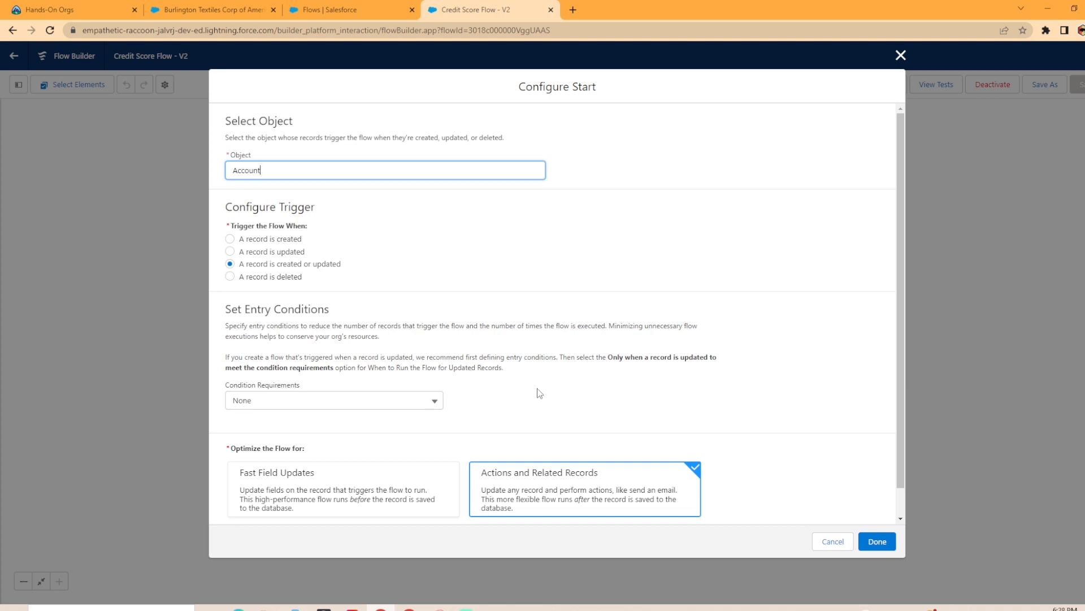
scroll(513, 406, "down", 1)
left_click(900, 56)
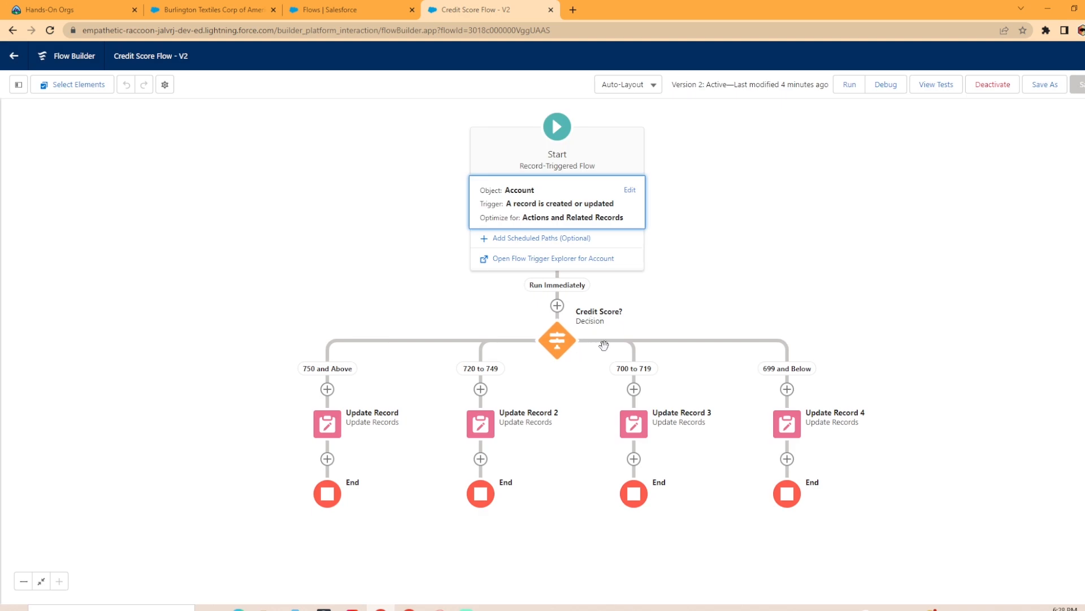
Review the conditions of every outcome in the Credit Score? decision, including the default 699 and Below outcome
left_click(556, 342)
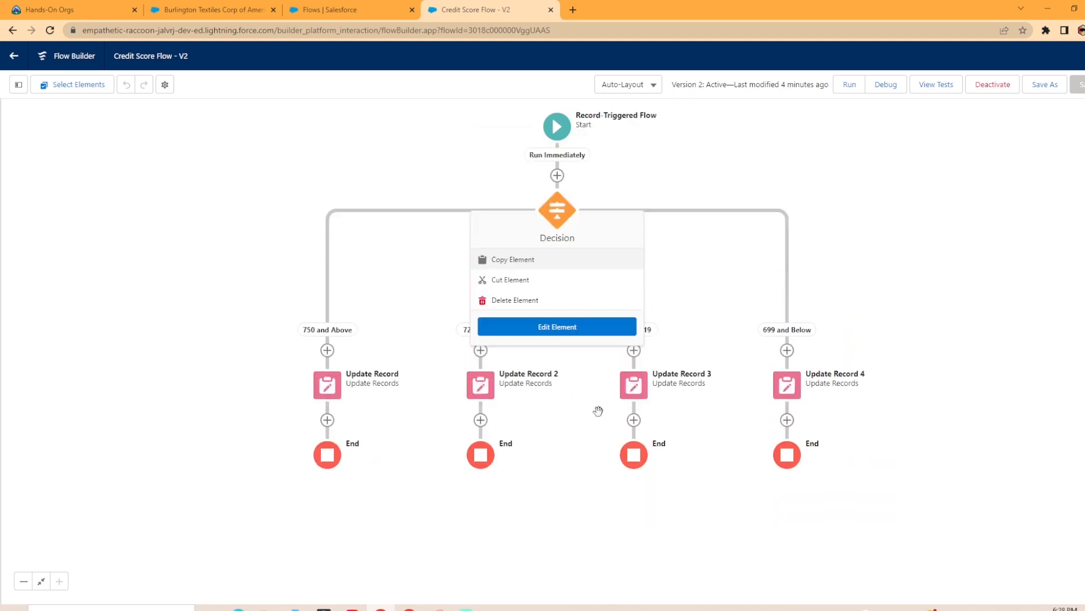
left_click(556, 328)
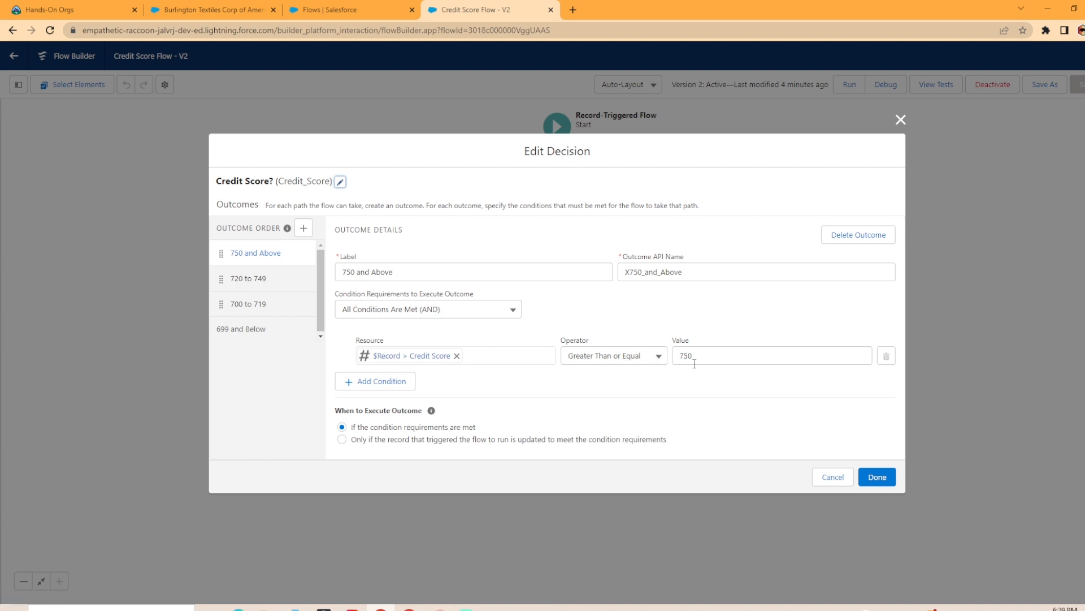
left_click(251, 277)
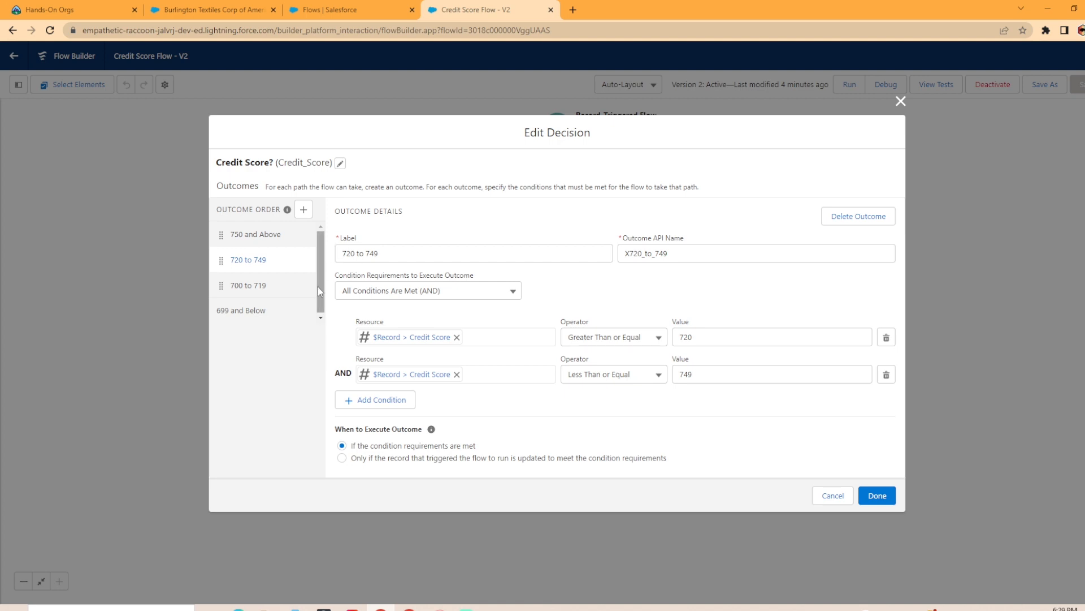
left_click(265, 293)
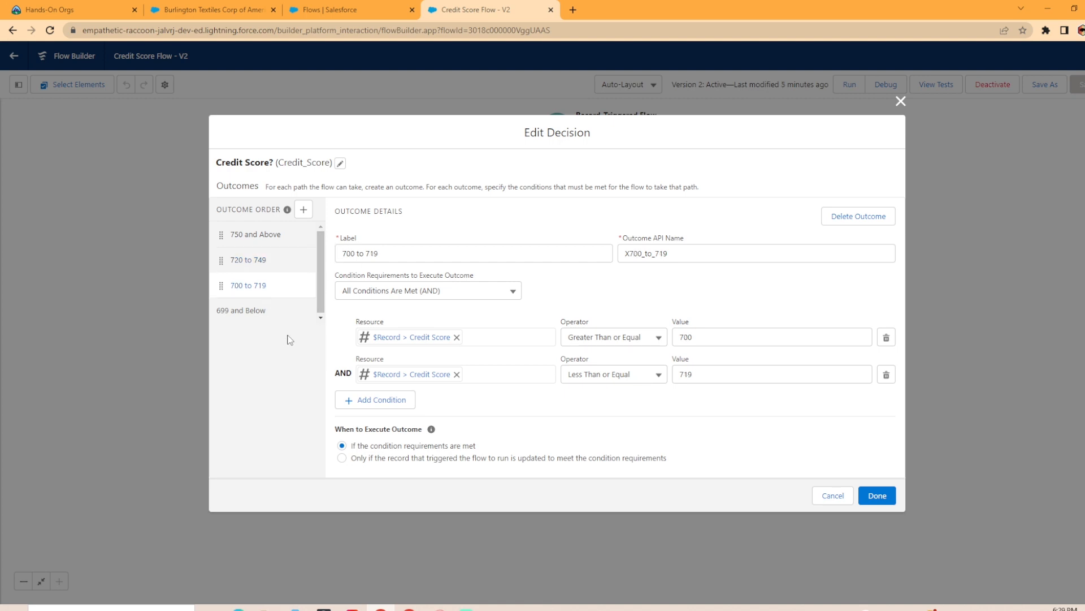
left_click(268, 315)
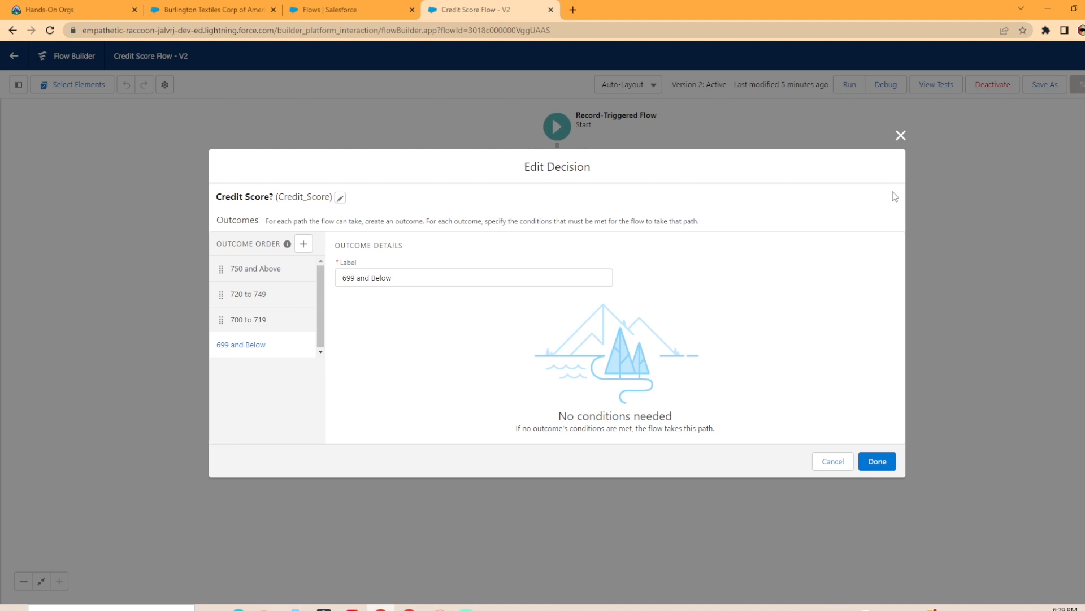
left_click(900, 135)
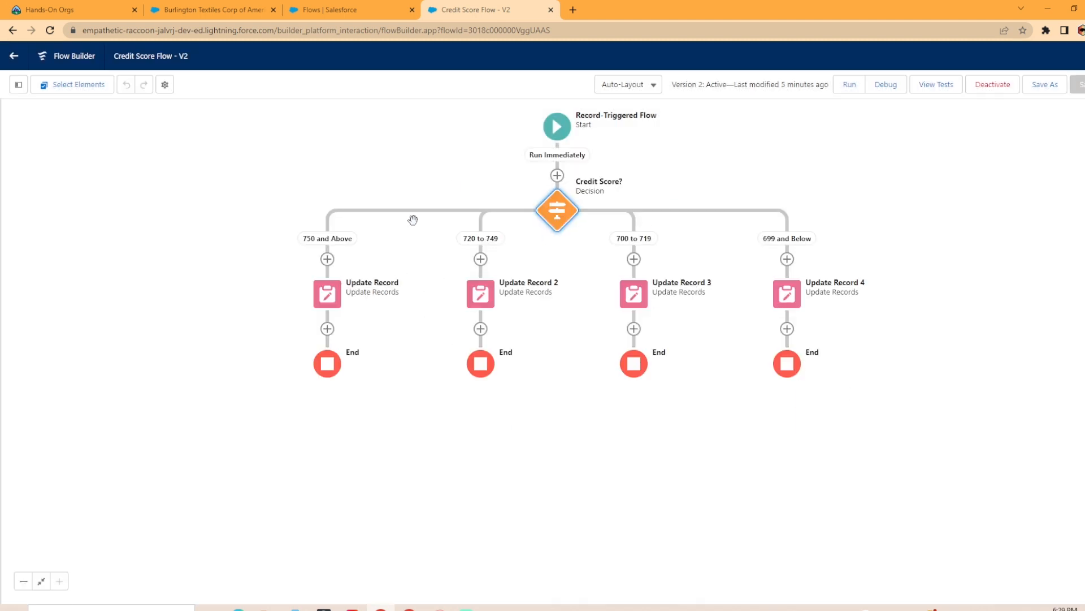
Inspect the Update Record element under 750 and Above and the picklist values available for CreditScoreRange__c, discarding any change
left_click(328, 294)
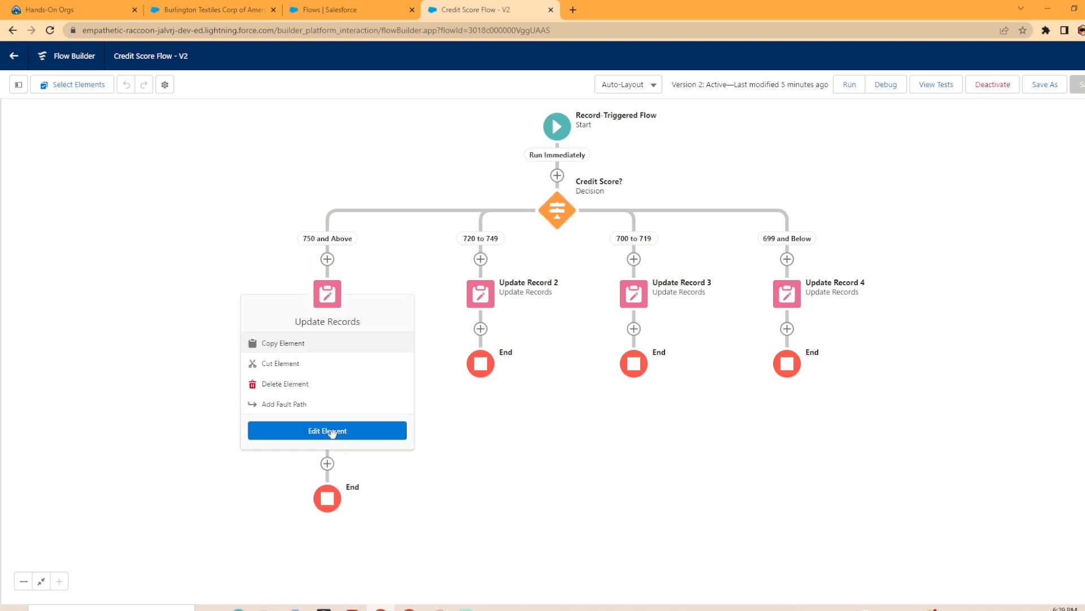
left_click(327, 432)
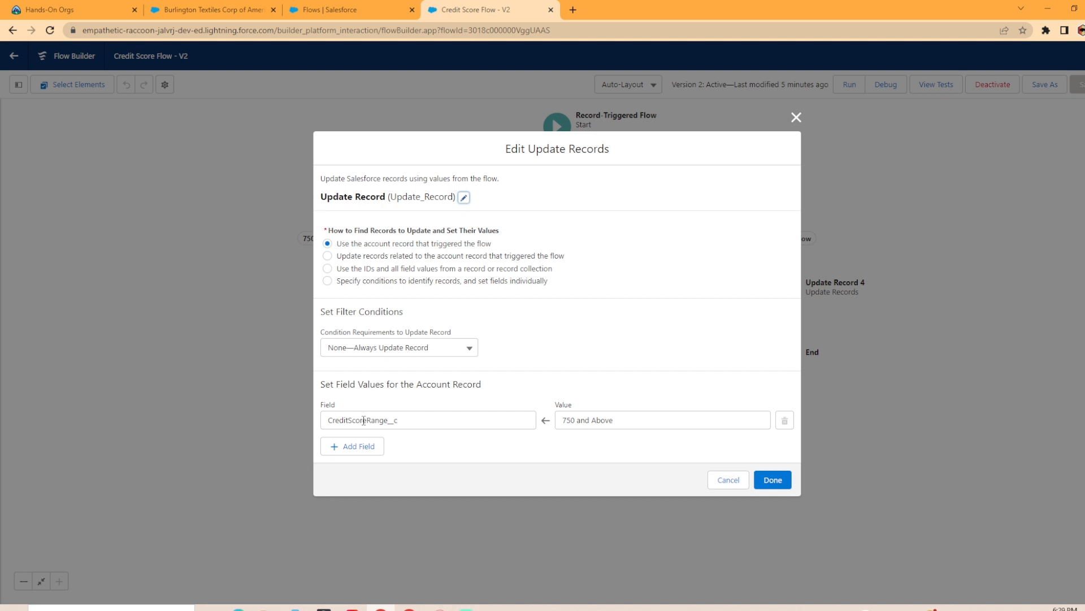
left_click(628, 420)
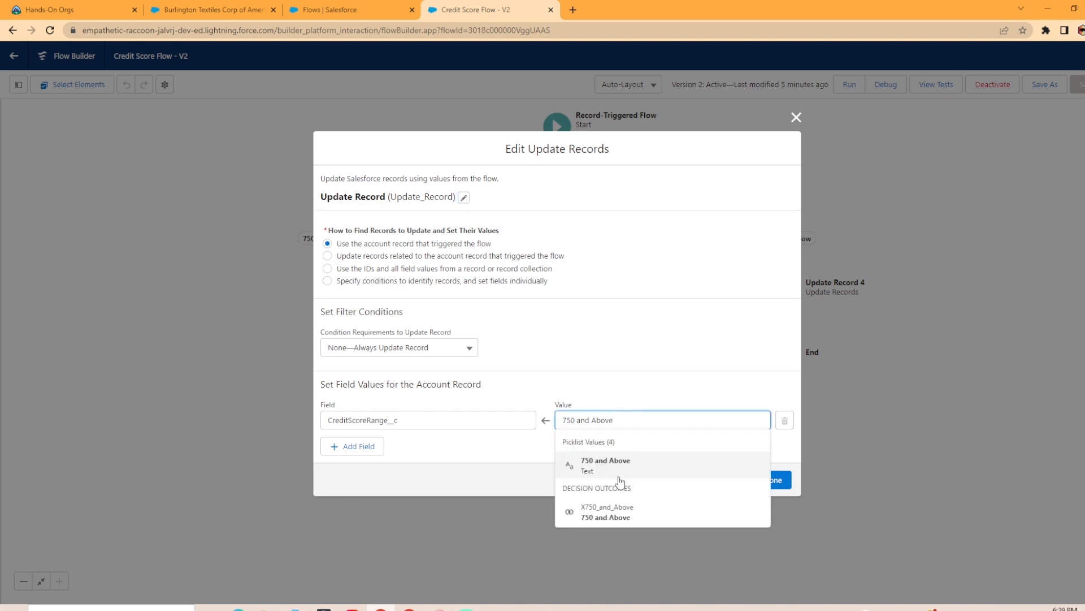
triple_click(579, 421)
key("BackSpace")
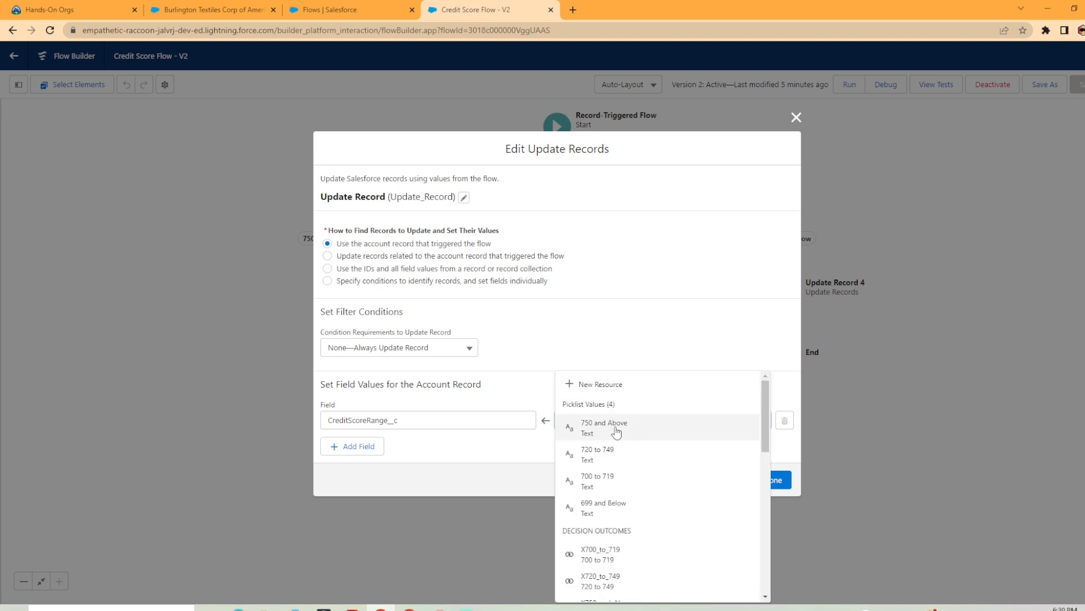
left_click(502, 458)
left_click(728, 480)
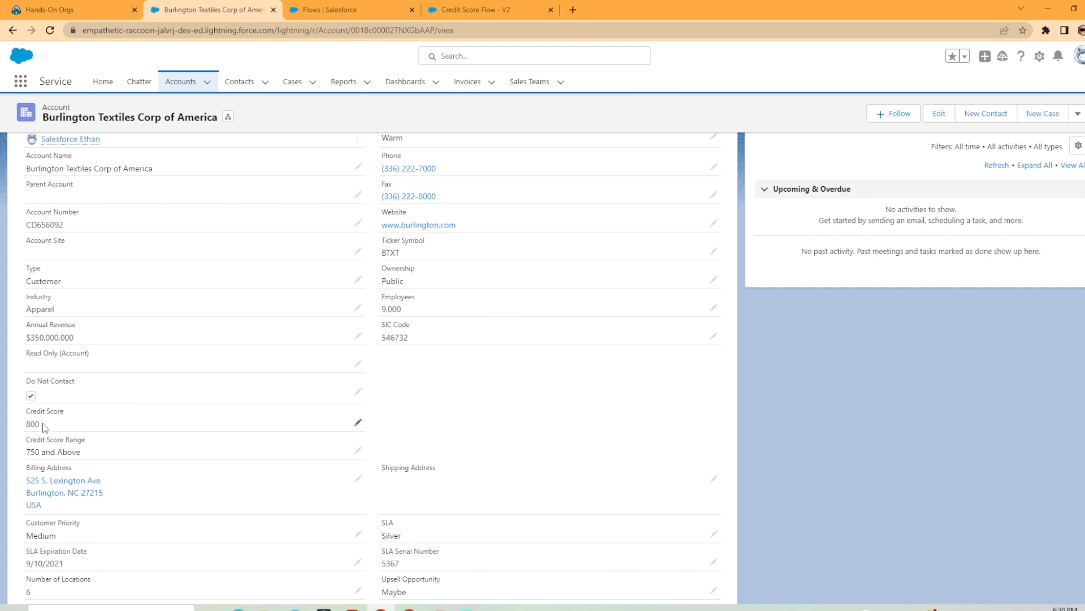
Set the Burlington Textiles account's Credit Score to 600 and save the record
left_click(357, 422)
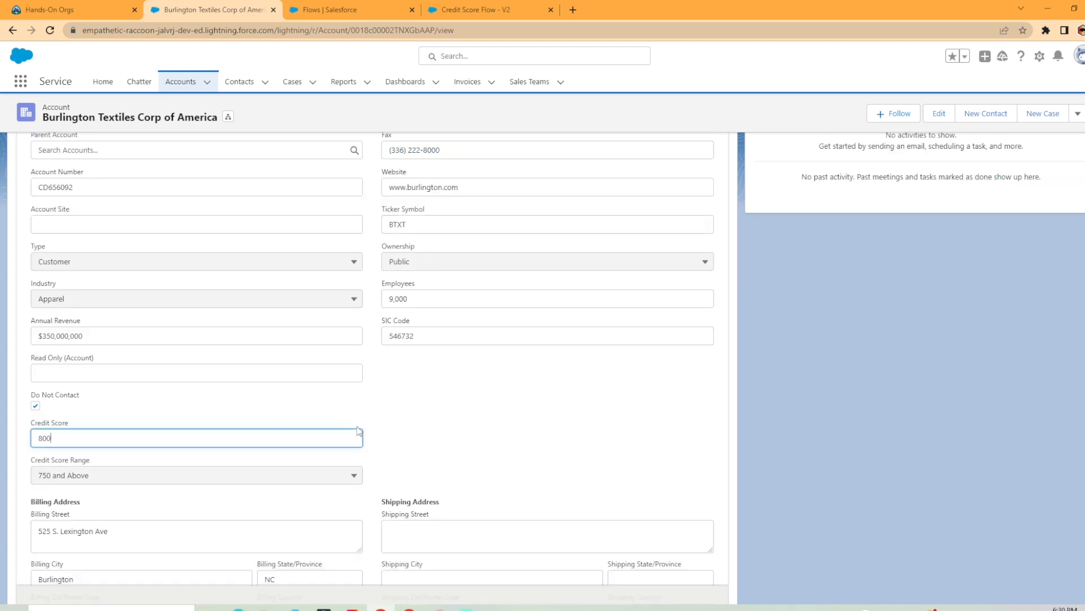
double_click(173, 441)
type("600")
left_click(394, 585)
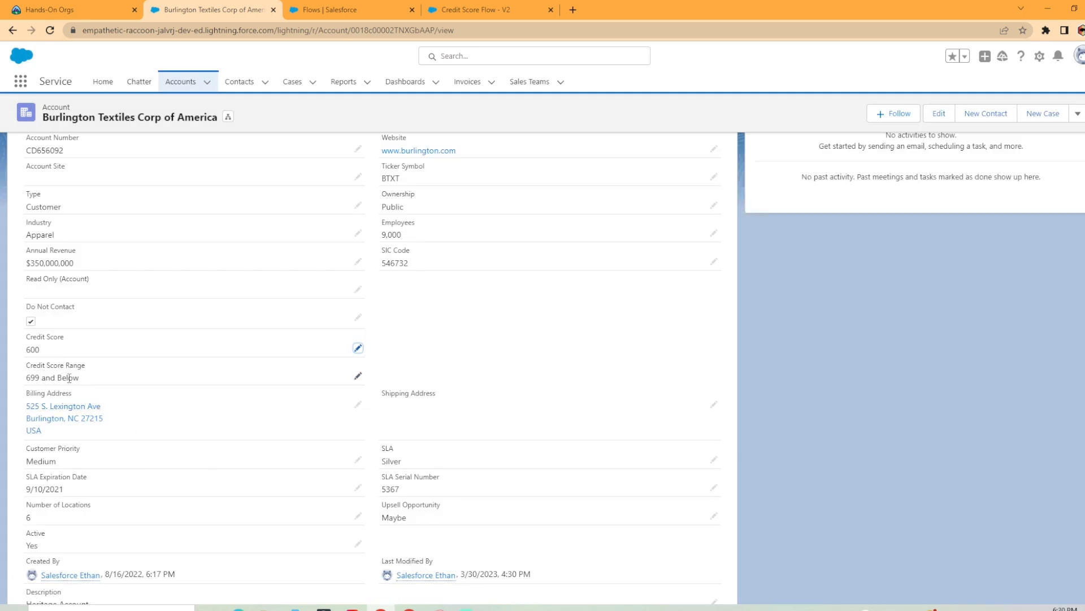
Set the Burlington Textiles account's Credit Score to 720 and save the record
left_click(357, 348)
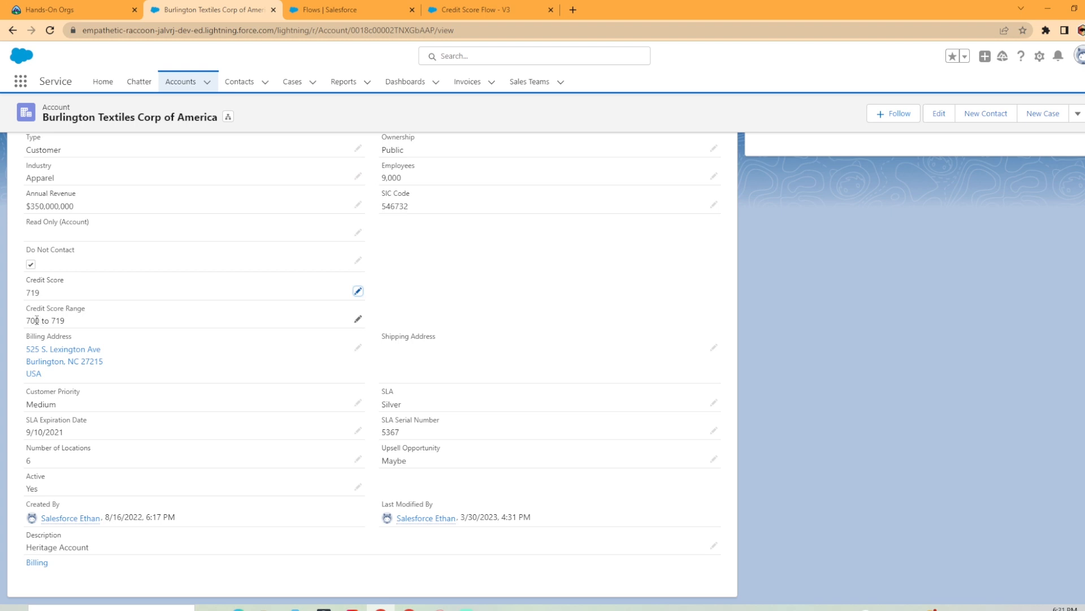
left_click(358, 292)
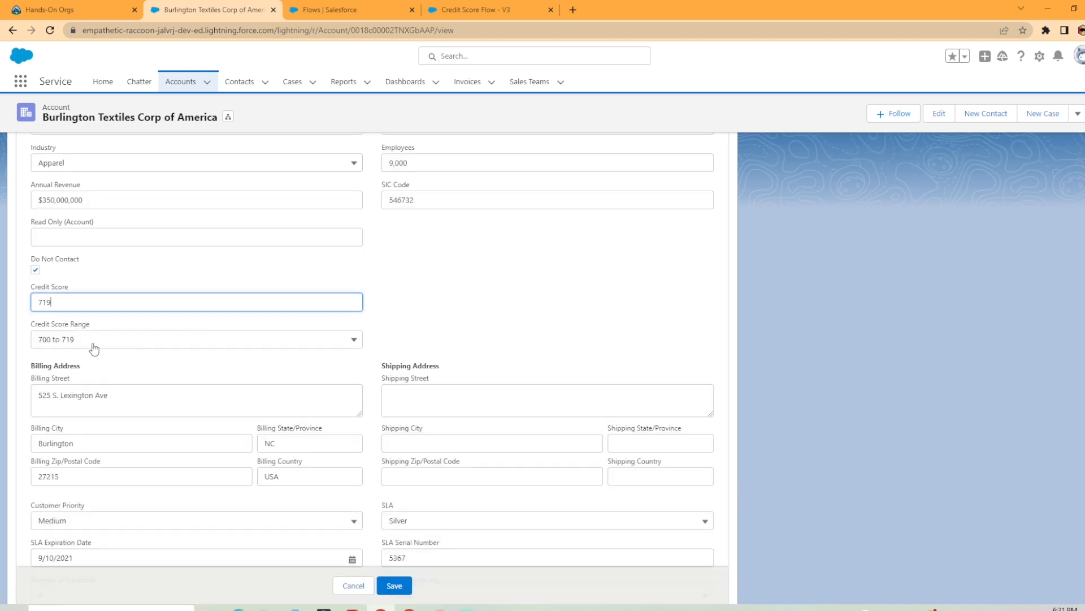
key("BackSpace")
key("BackSpace")
type("20")
key("Return")
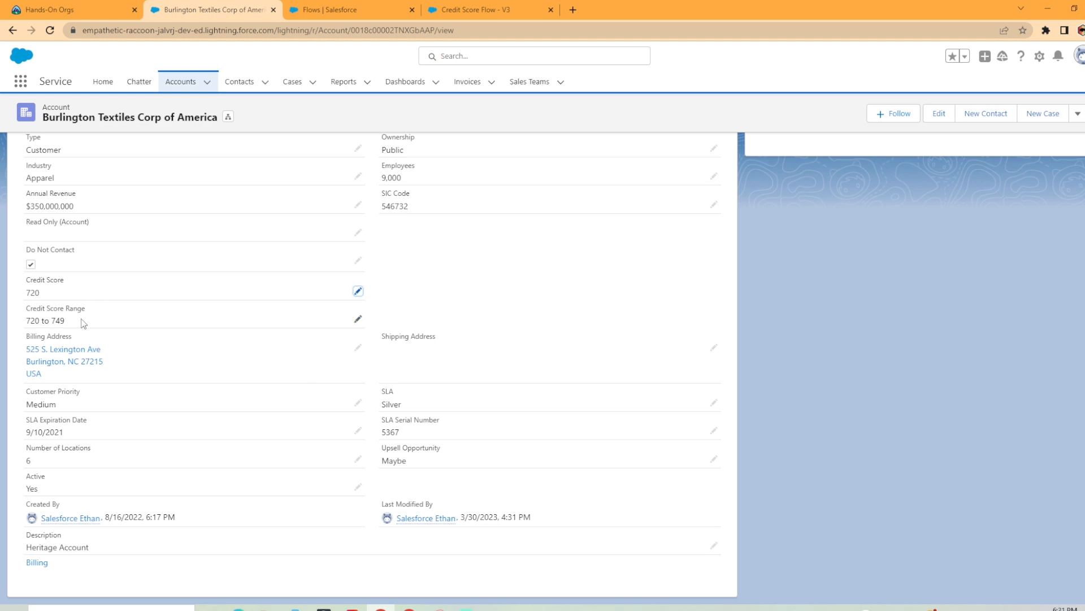
Examine the resource types offered for a new resource in the Credit Score Flow without creating one
left_click(463, 10)
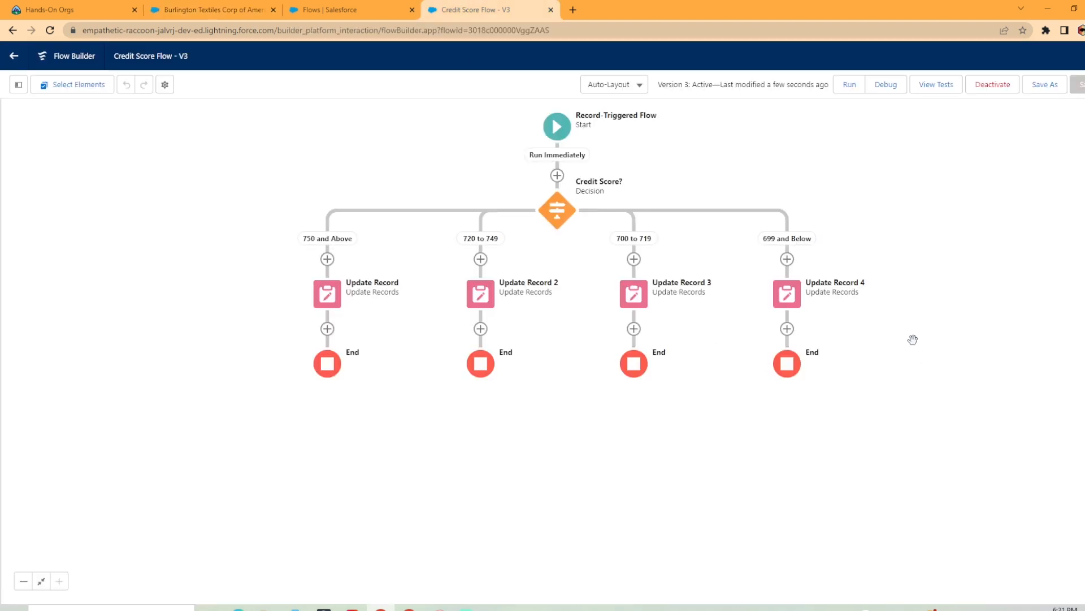
left_click(19, 84)
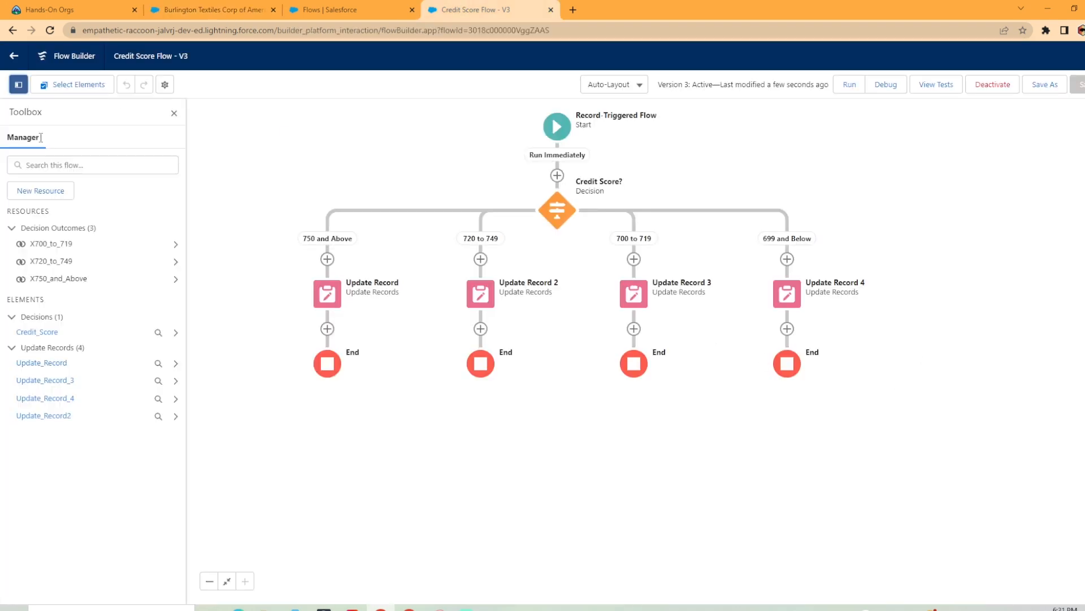
left_click(56, 196)
left_click(412, 274)
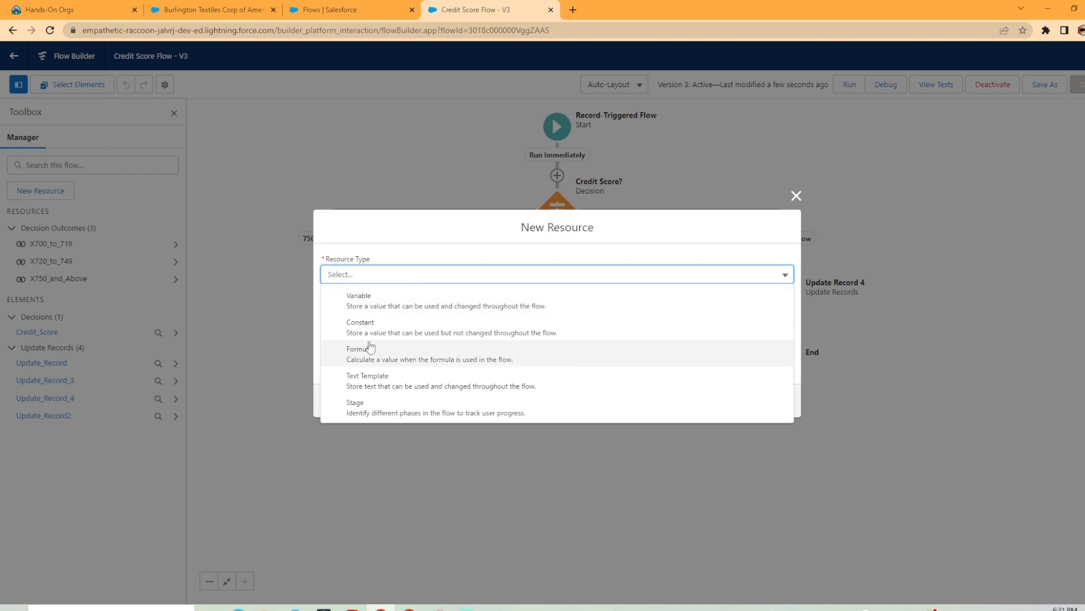
left_click(796, 196)
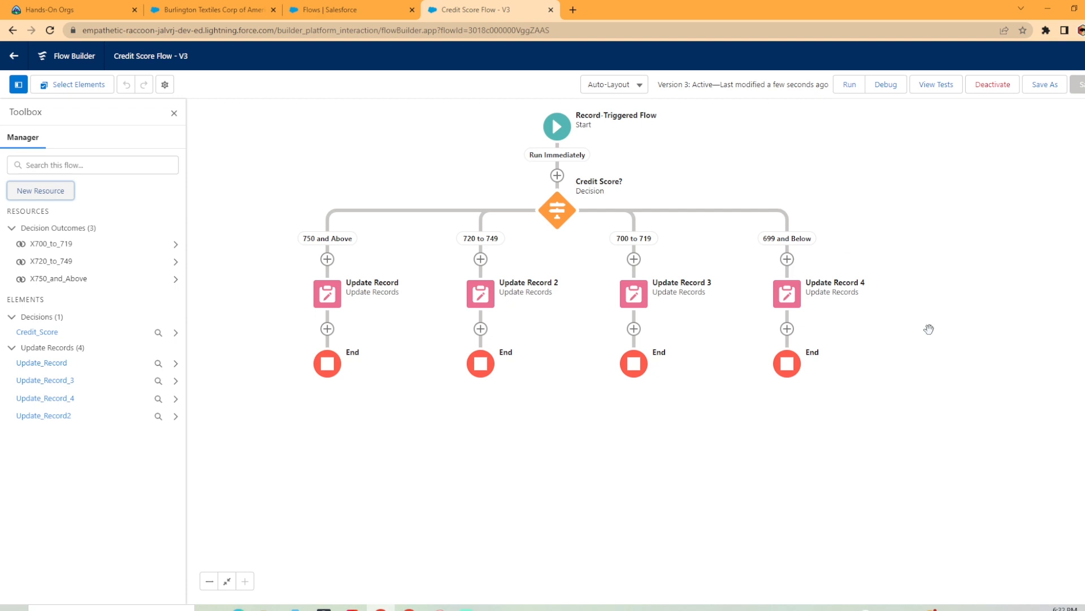
Create and save an account named Happy Acres Farms with type Customer and a Credit Score of 675
left_click(233, 7)
left_click(207, 82)
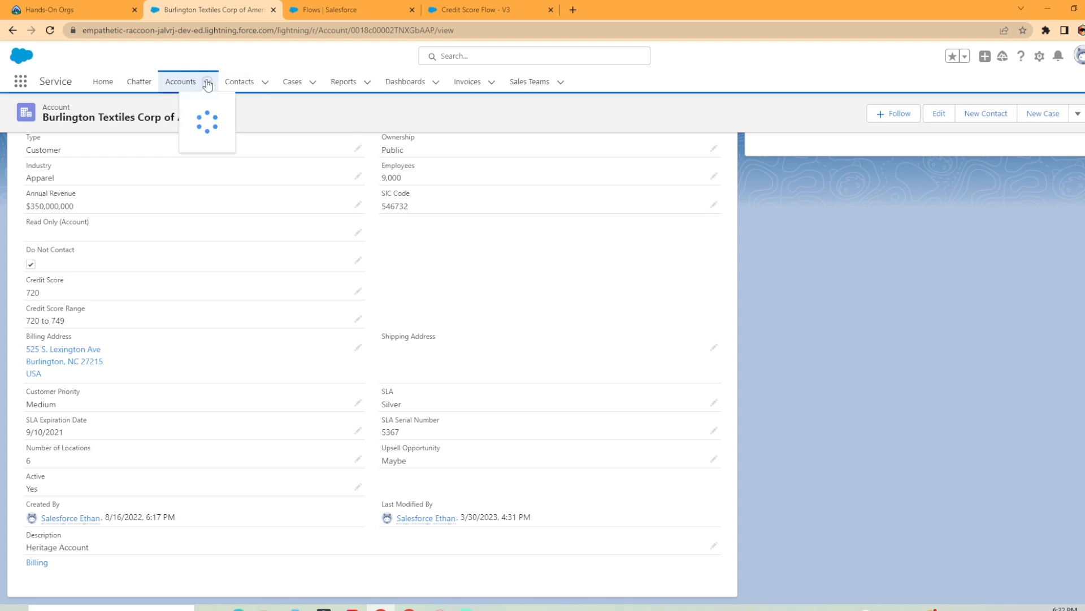
left_click(173, 105)
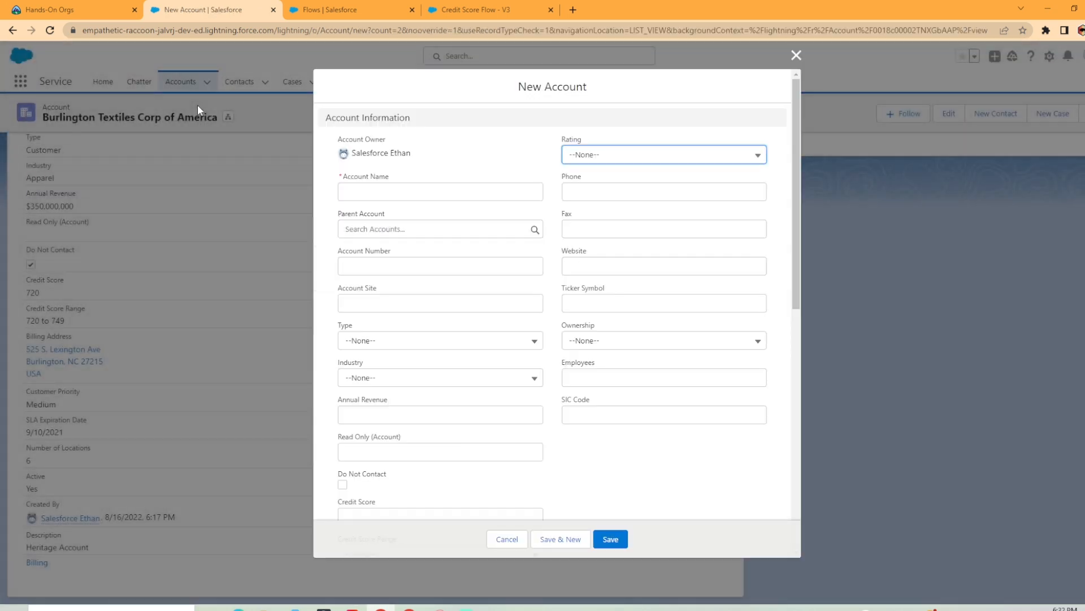
left_click(429, 192)
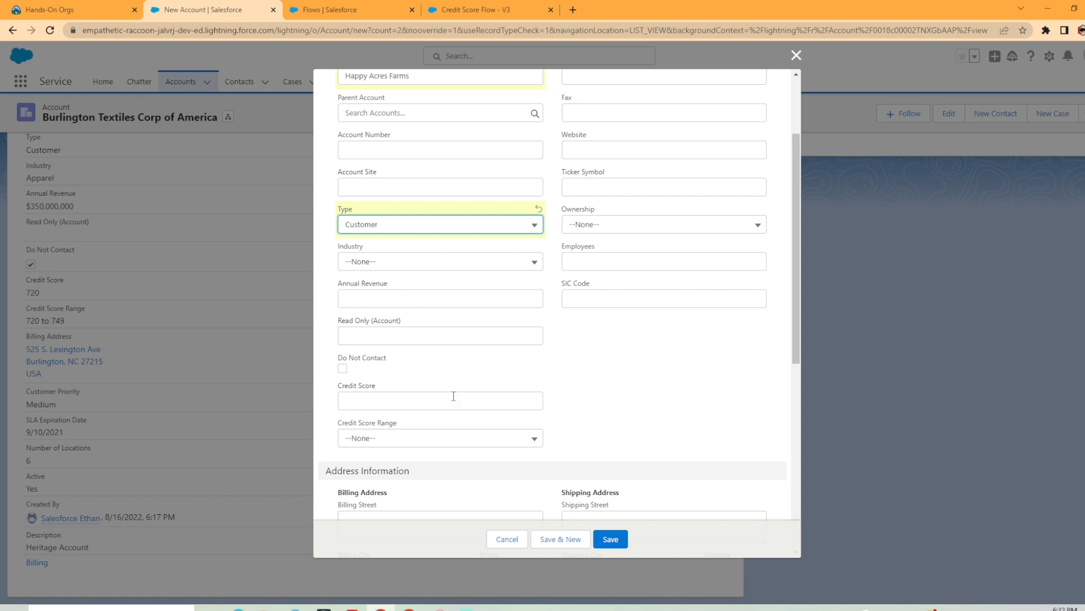
left_click(453, 396)
type("65")
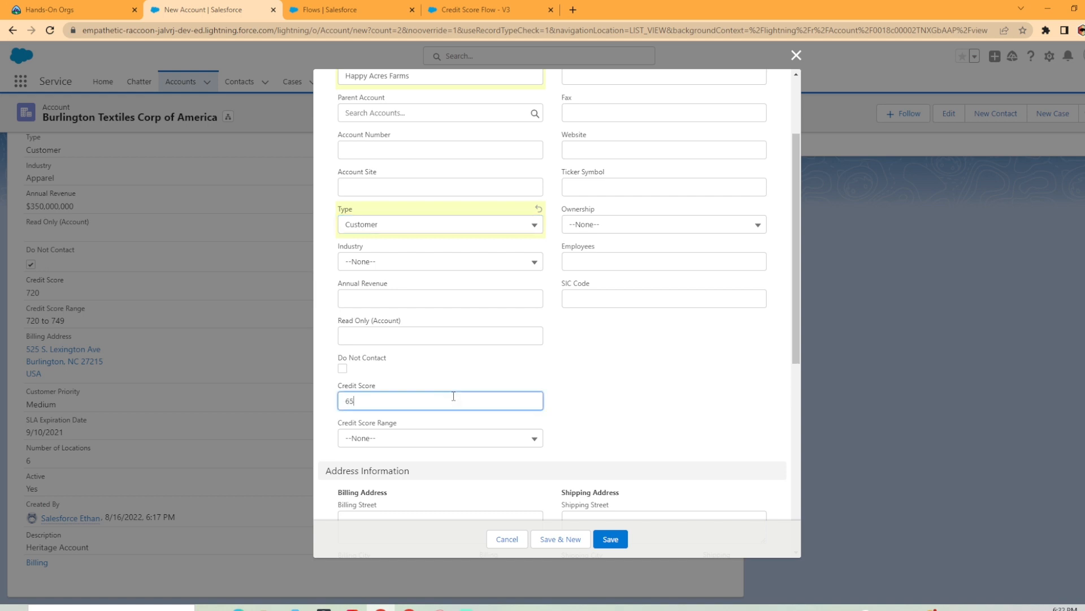
key("BackSpace")
type("75")
left_click(538, 425)
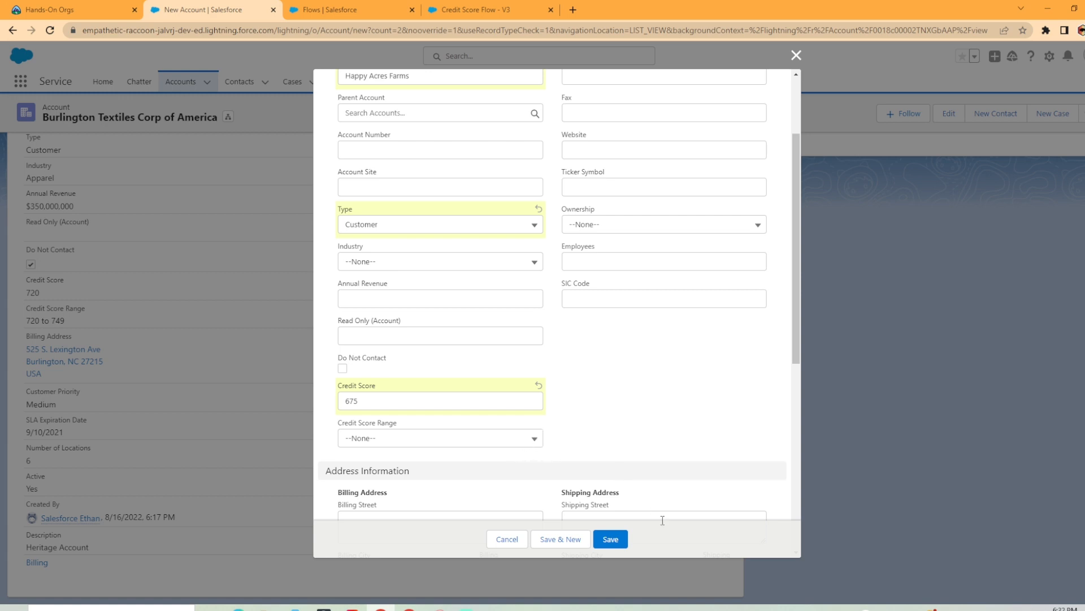
left_click(613, 539)
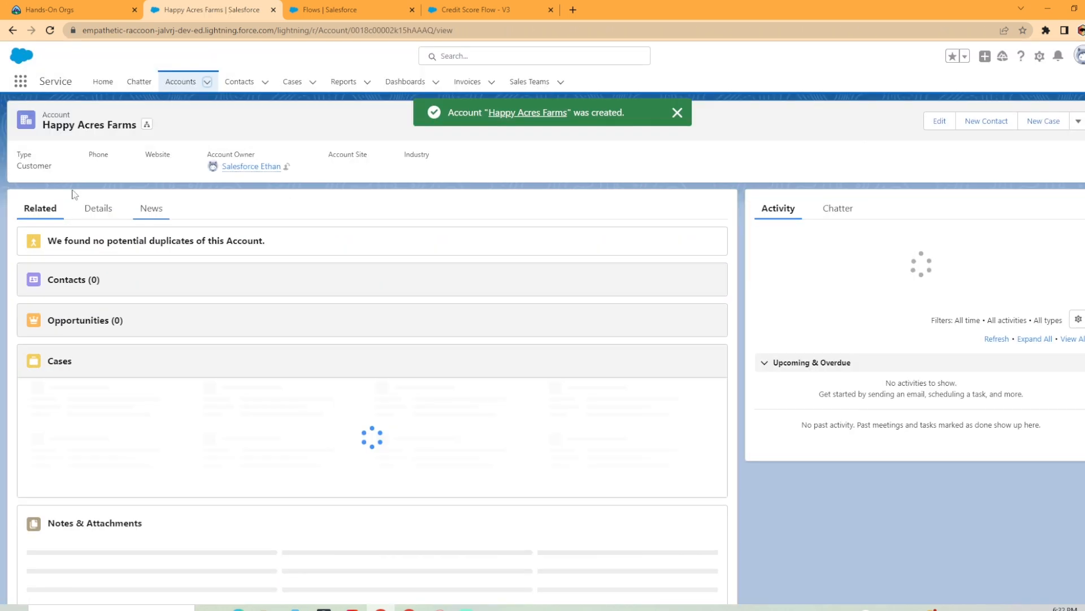
Check the Credit Score and Credit Score Range fields in the Happy Acres Farms account details
left_click(96, 208)
scroll(152, 416, "down", 1)
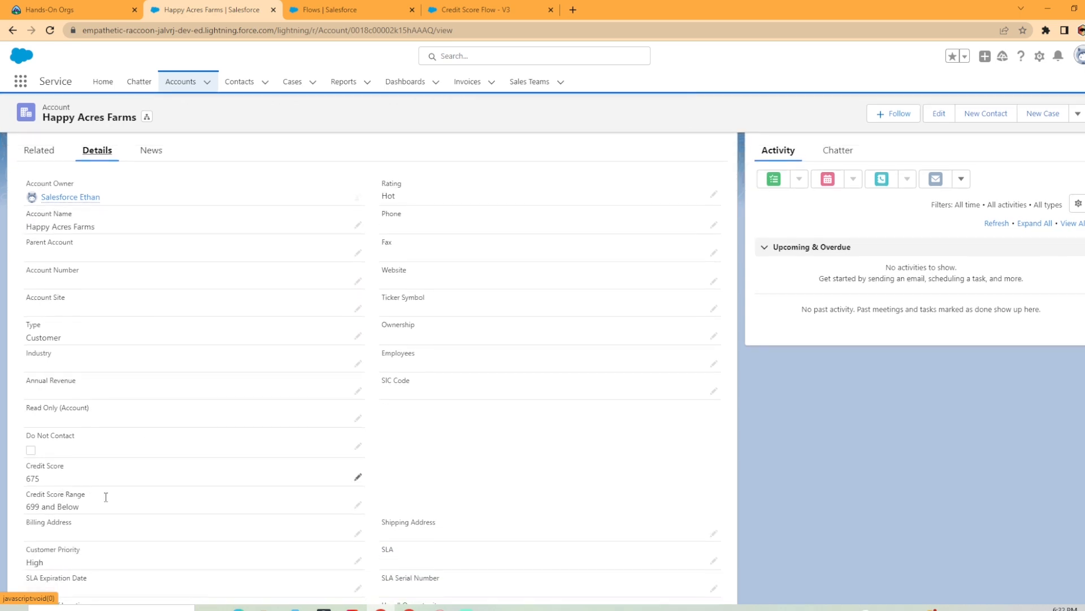
scroll(131, 509, "up", 1)
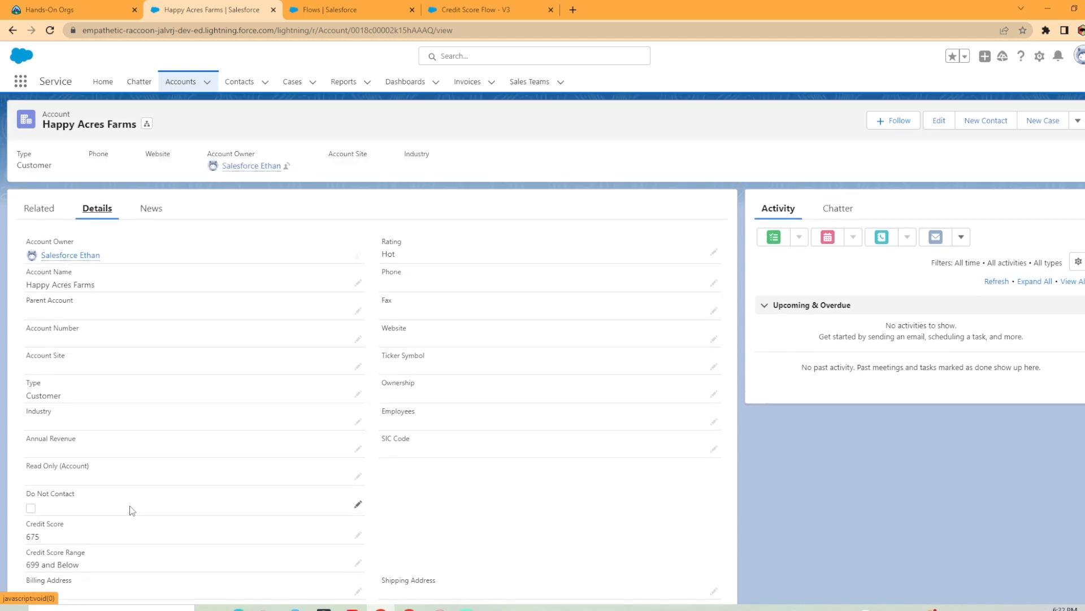